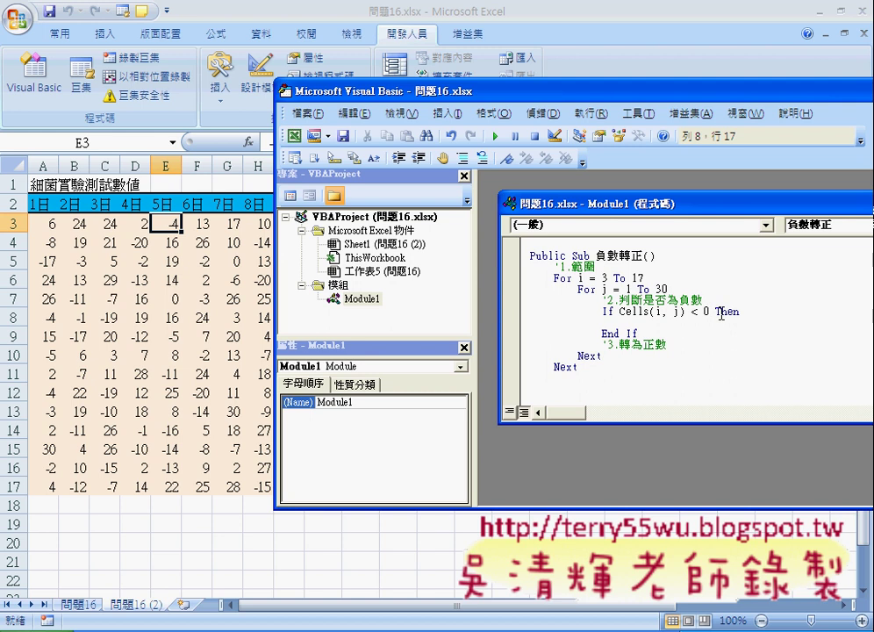
Step: Write Cells(i, j) = Cells(i, j) * -1 on the line below the If condition
left_click_drag(620, 312, 686, 311)
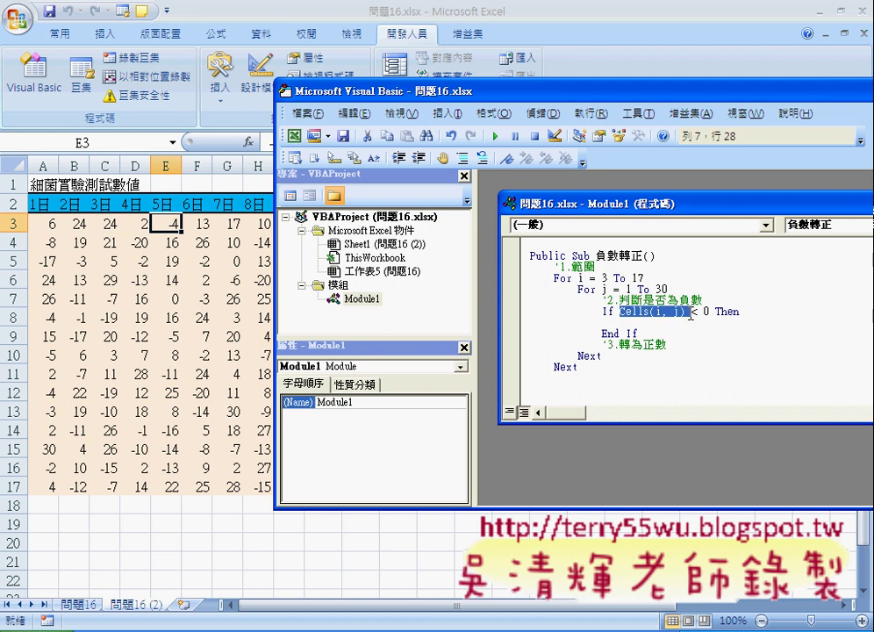
key("ctrl+c")
key("Down")
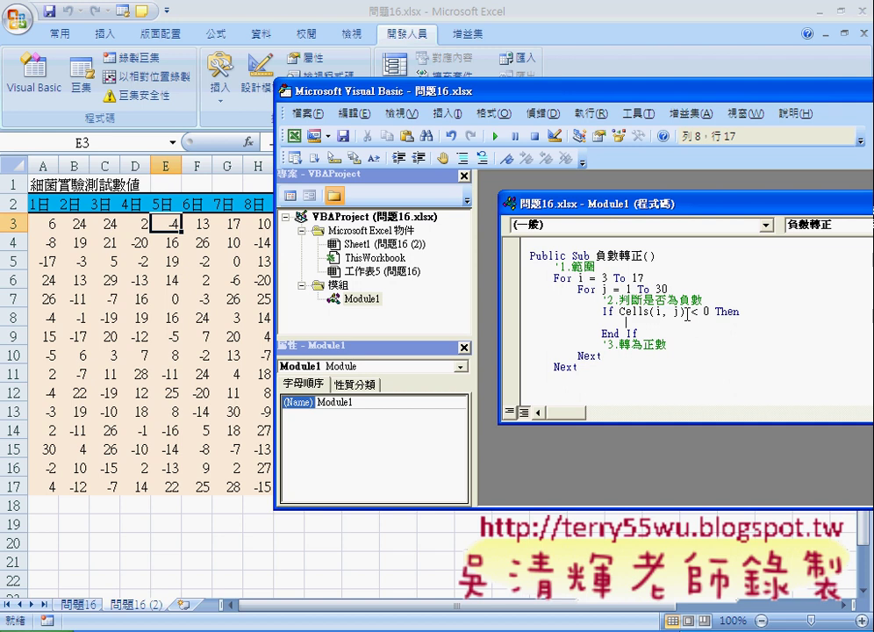
key("ctrl+v")
type("=")
key("ctrl+v")
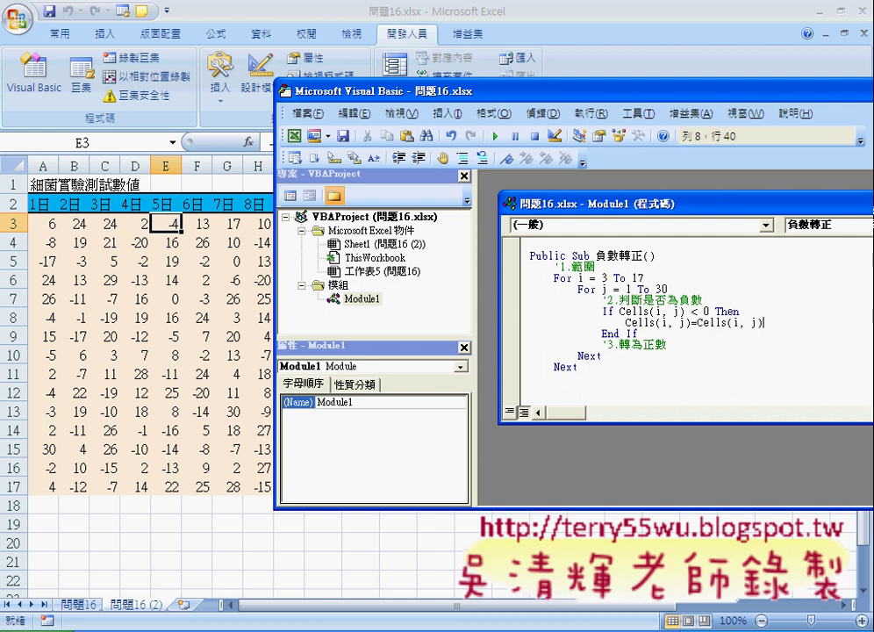
type("*")
type("-1")
key("Down")
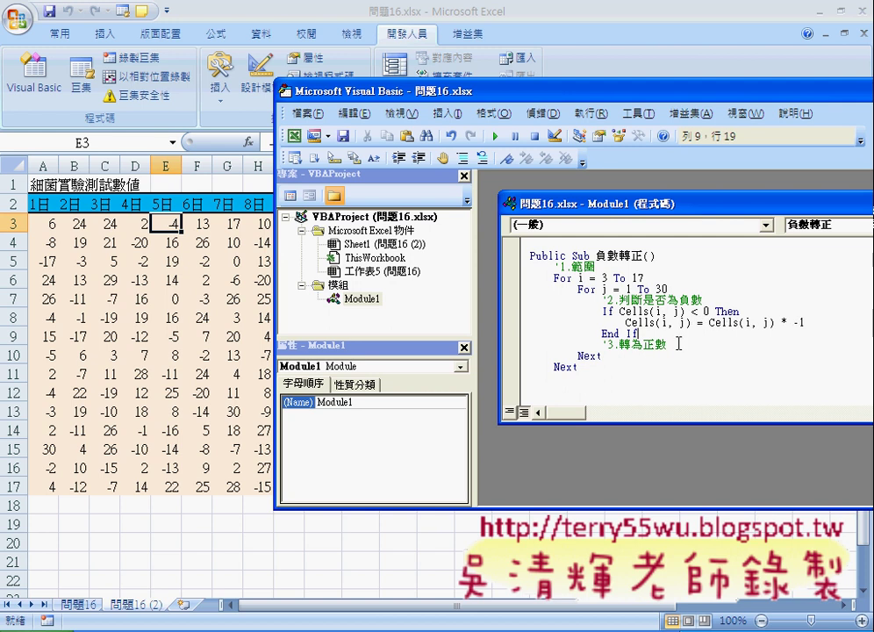
Step: Move the '3.轉為正數 comment inside the If and remove blank lines before Next and End Sub
mouse_move(678, 343)
left_mouse_down()
mouse_move(603, 345)
mouse_move(626, 322)
left_mouse_up()
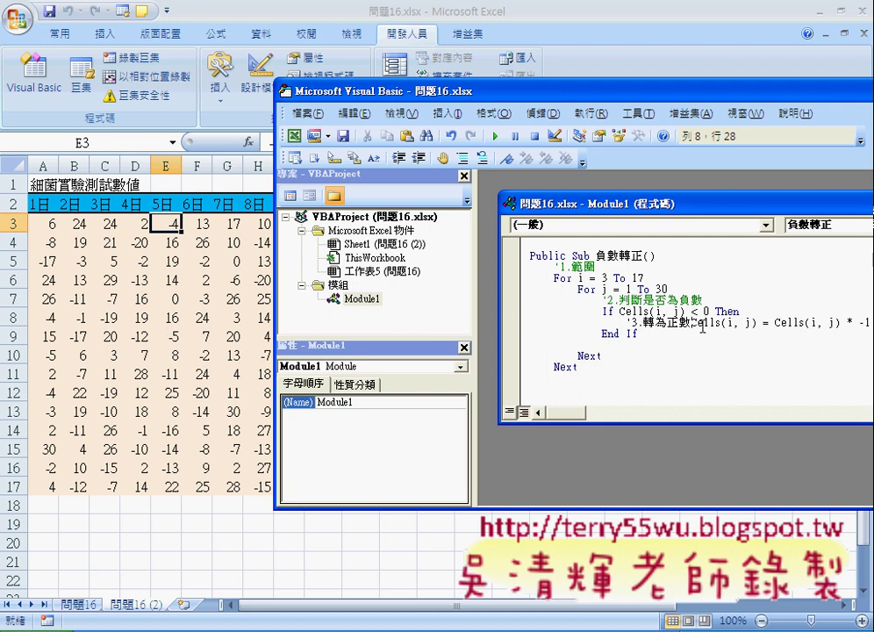
key("Return")
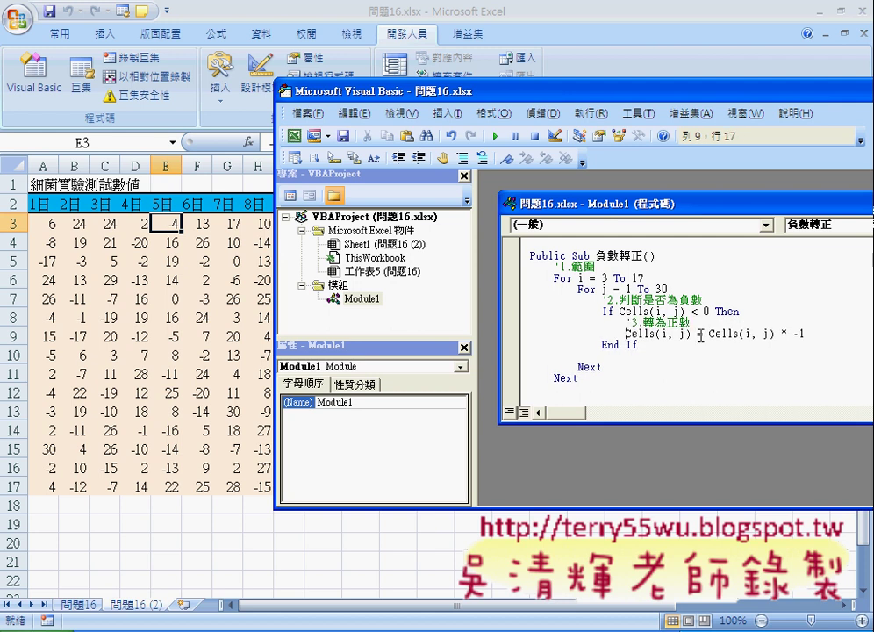
left_click(680, 345)
key("Delete")
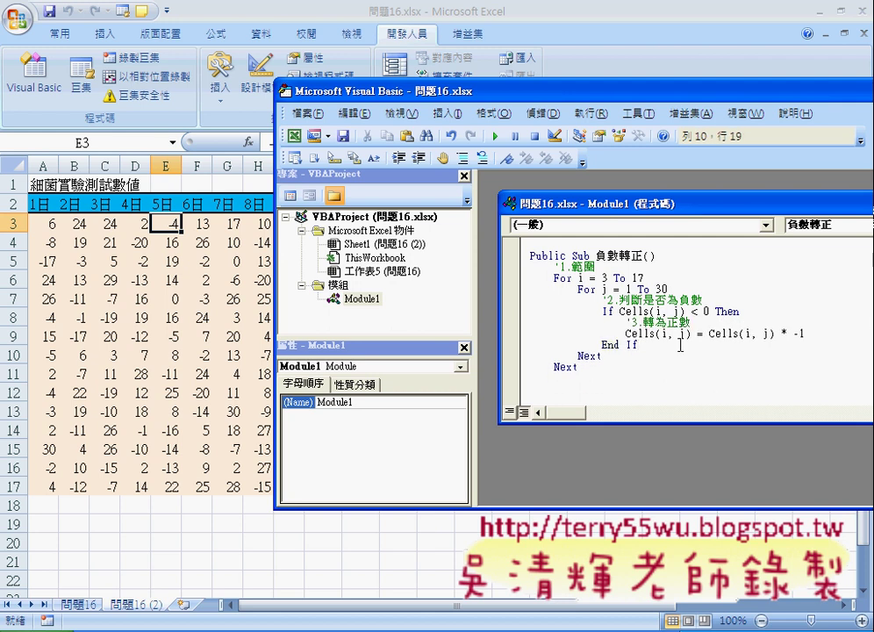
left_click(590, 370)
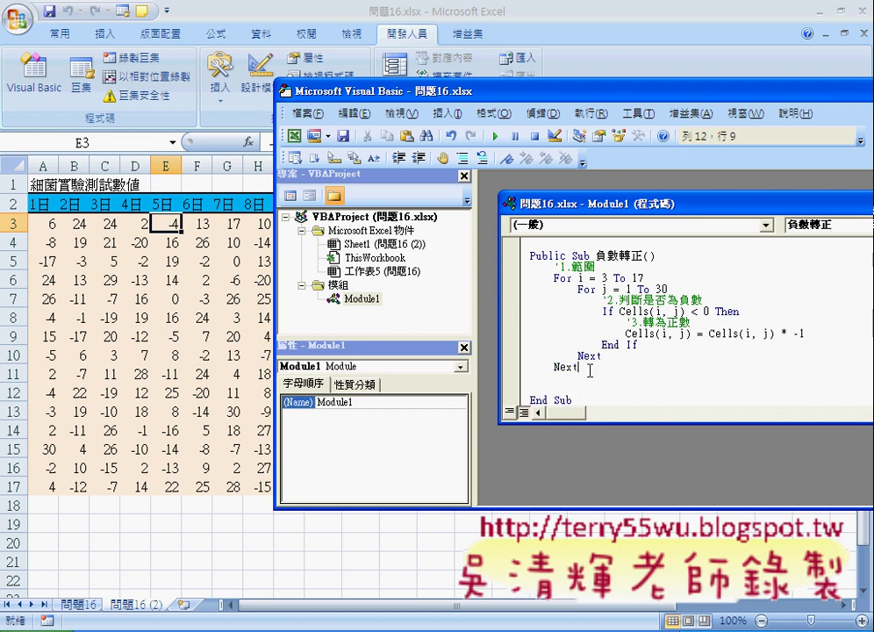
key("Delete")
key("Delete")
key("Delete")
key("Return")
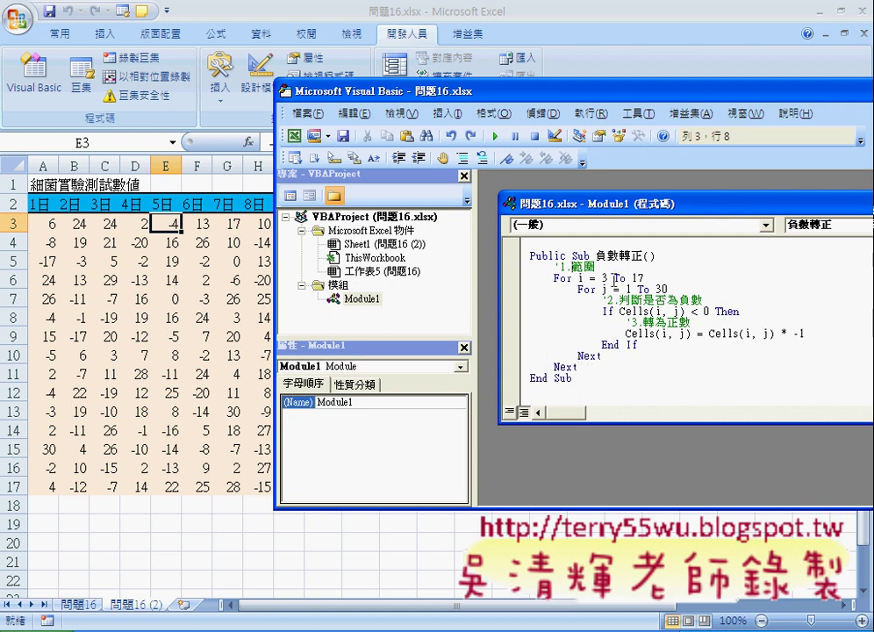
Step: Maximize the Module1 code window and shift the editor right to reveal more sheet columns
left_click(643, 311)
left_click(658, 332)
double_click(544, 203)
left_click_drag(561, 90, 622, 105)
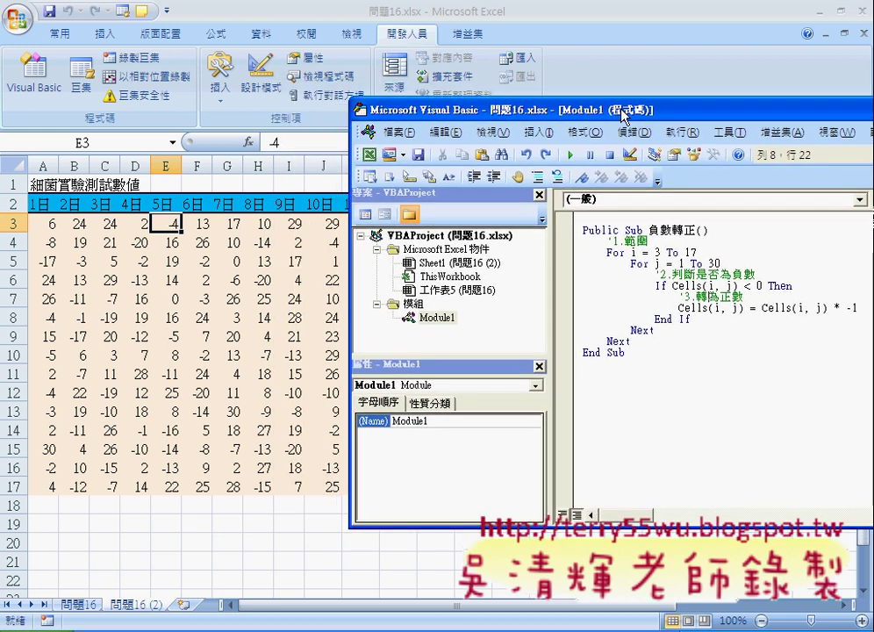
left_click_drag(581, 113, 601, 114)
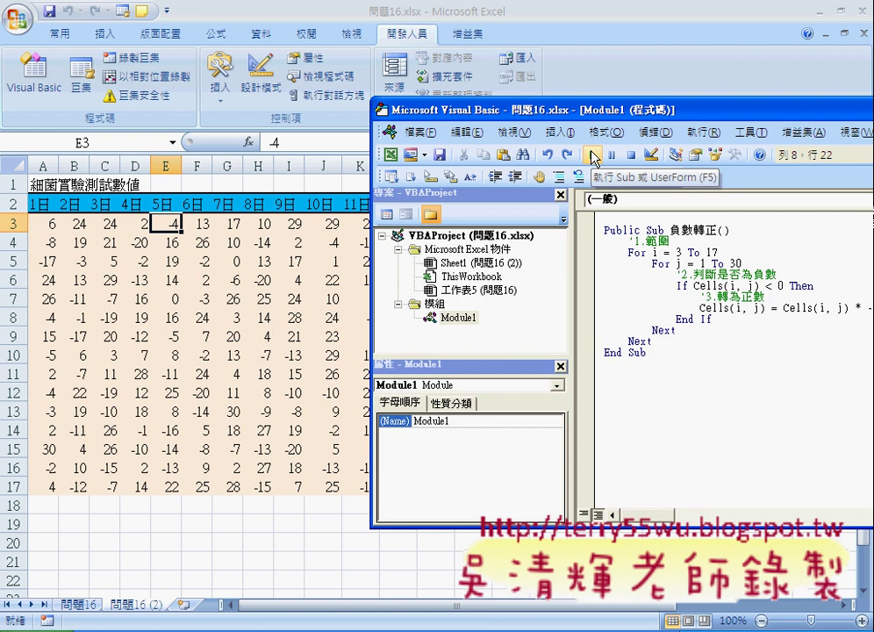
left_click(669, 273)
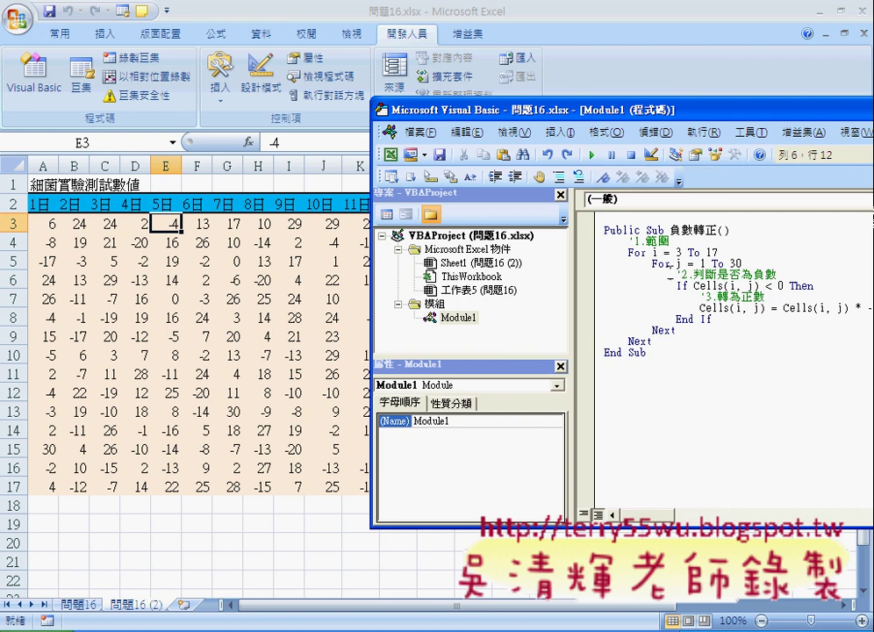
Step: Step through the 負數轉正 macro line by line with F8 until a negative cell is reached
key("F8")
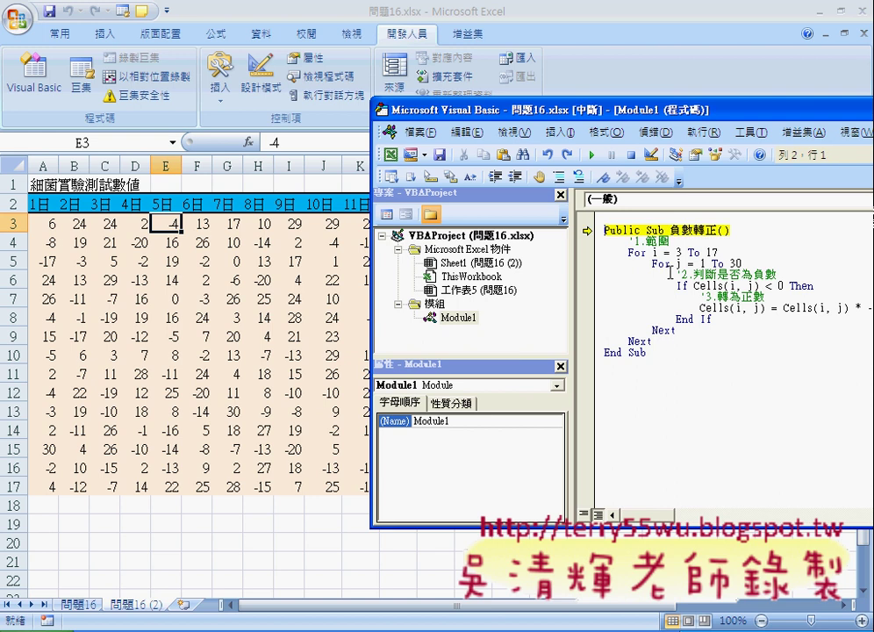
key("F8")
key("F8")
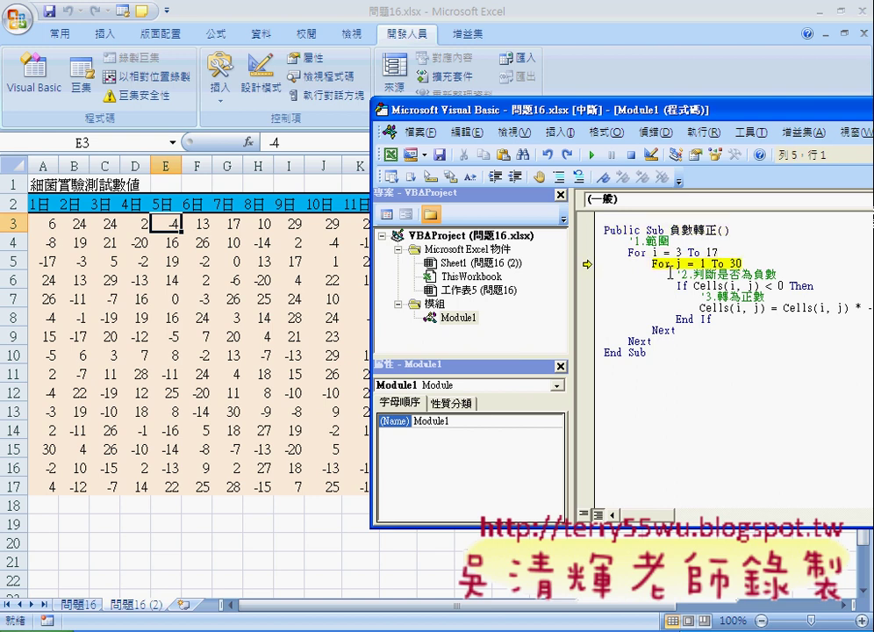
key("F8")
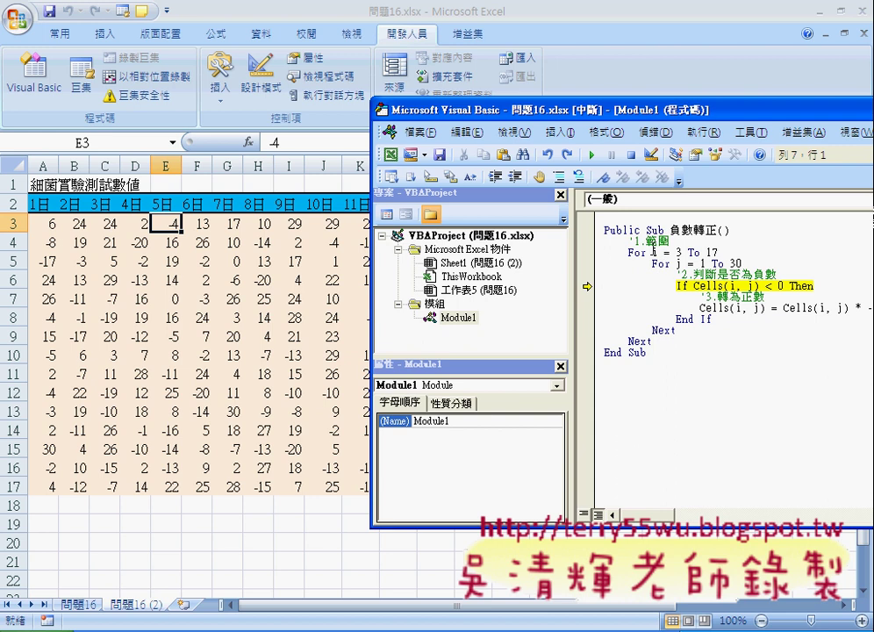
mouse_move(677, 263)
key("F8")
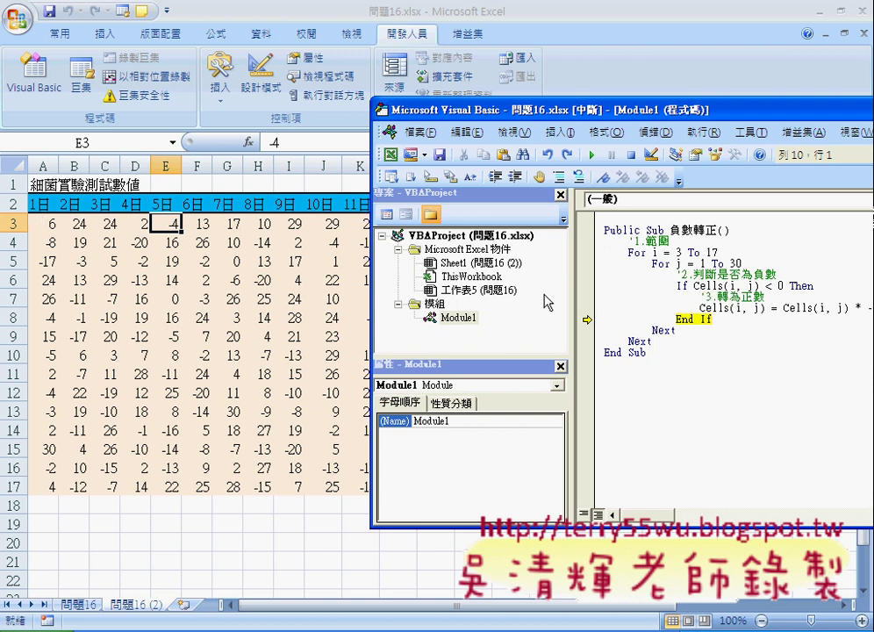
key("F8")
key("F8")
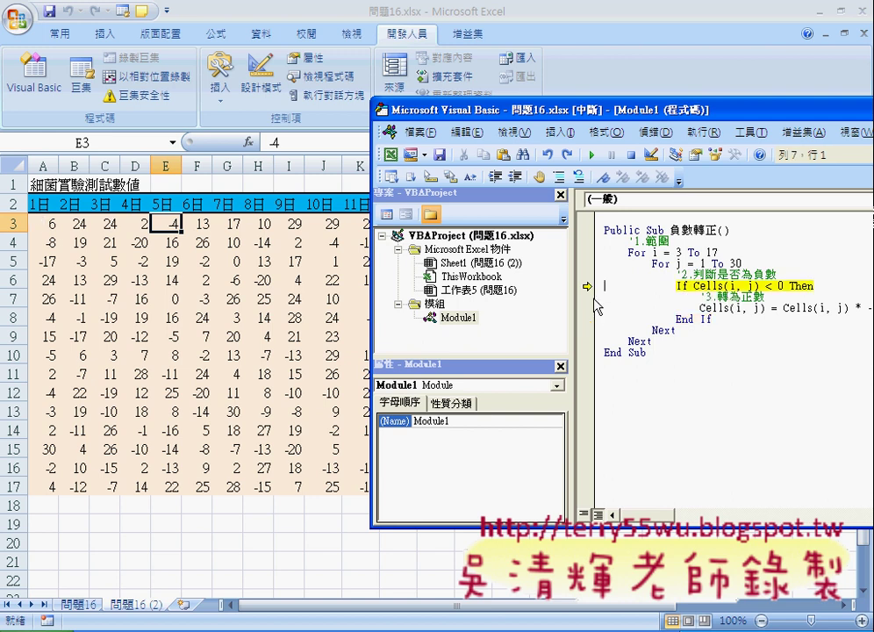
key("F8")
key("F8")
key("F8")
key("F8")
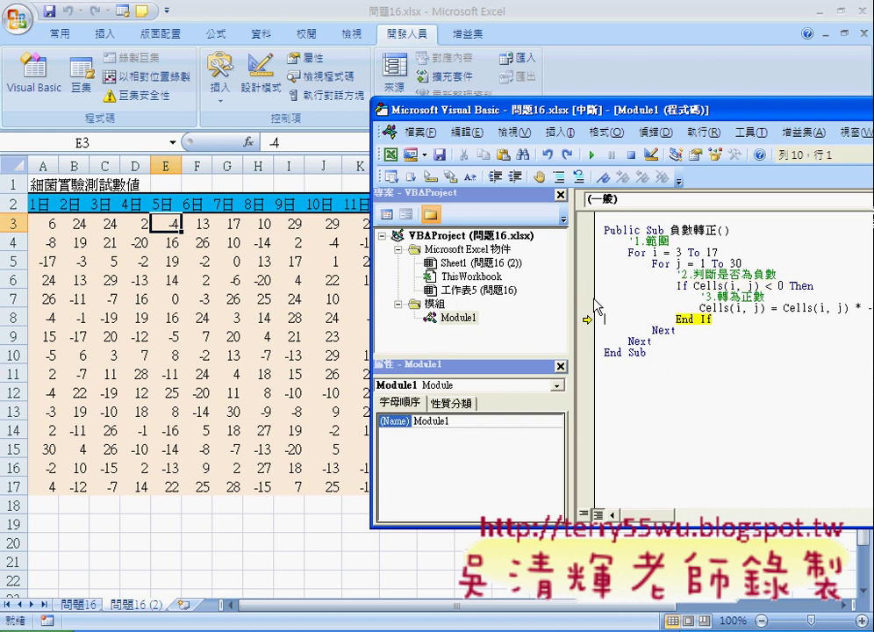
key("F8")
key("F8")
key("F8")
key("F8")
key("F8")
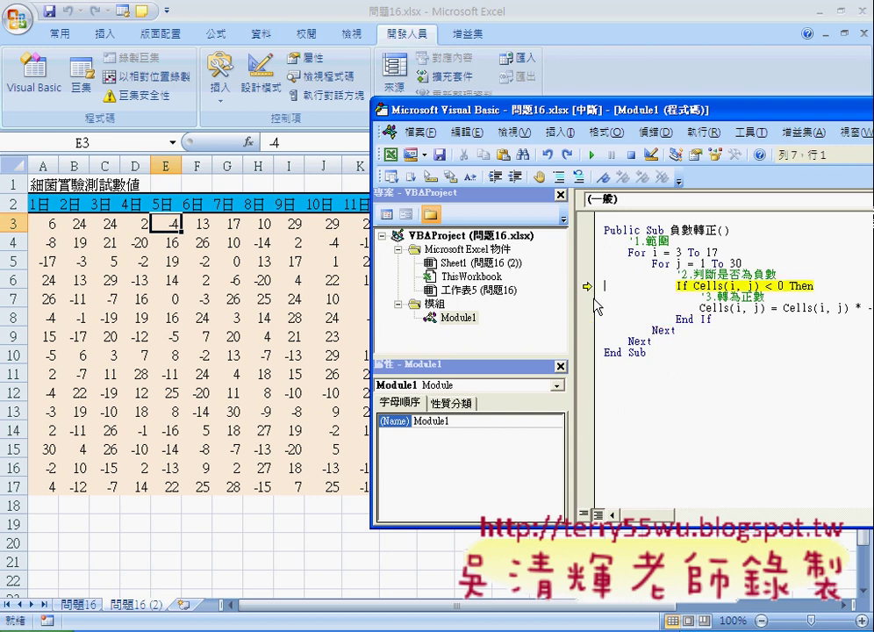
key("F8")
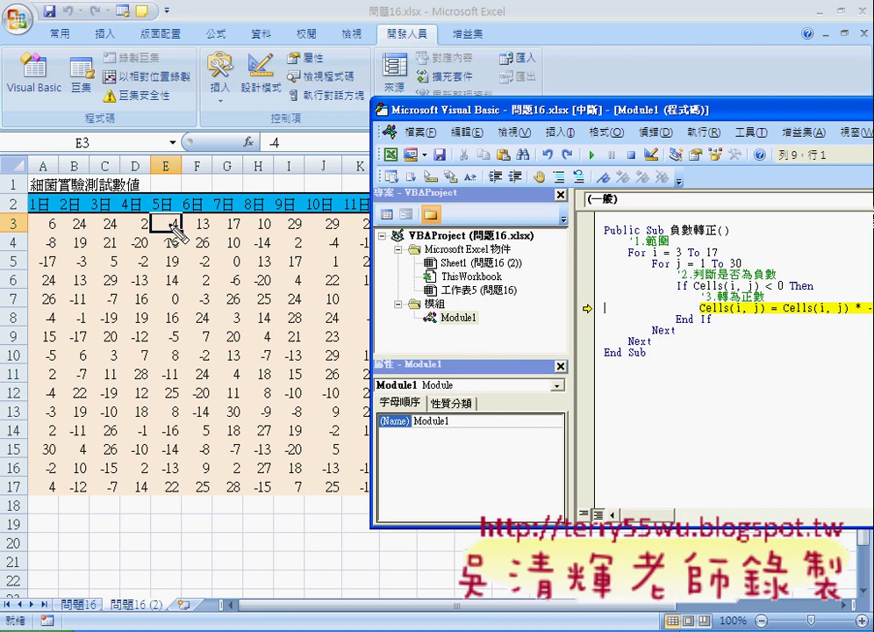
Step: Undo an accidental edit and widen the code pane beside the project panes
left_click_drag(52, 224, 709, 305)
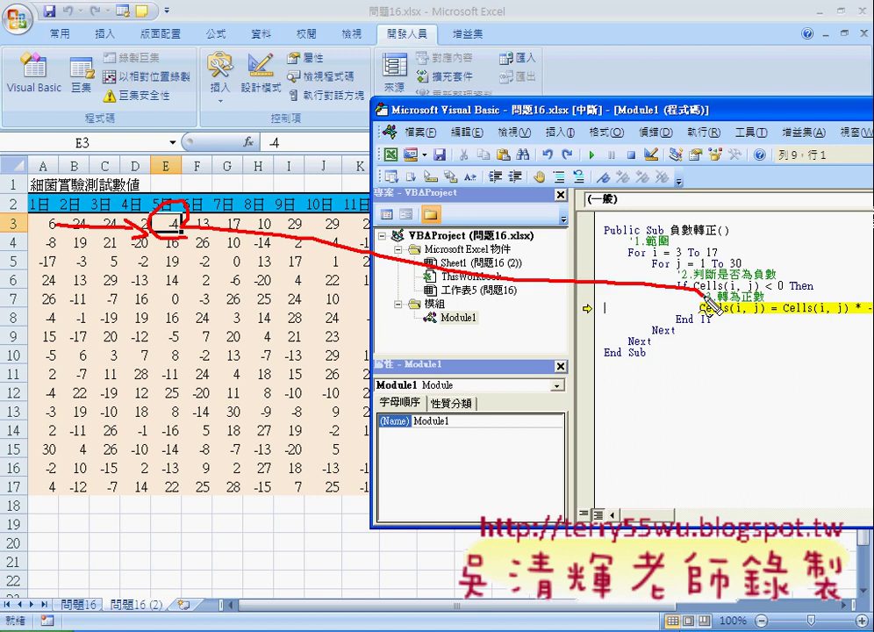
left_click_drag(765, 294, 788, 301)
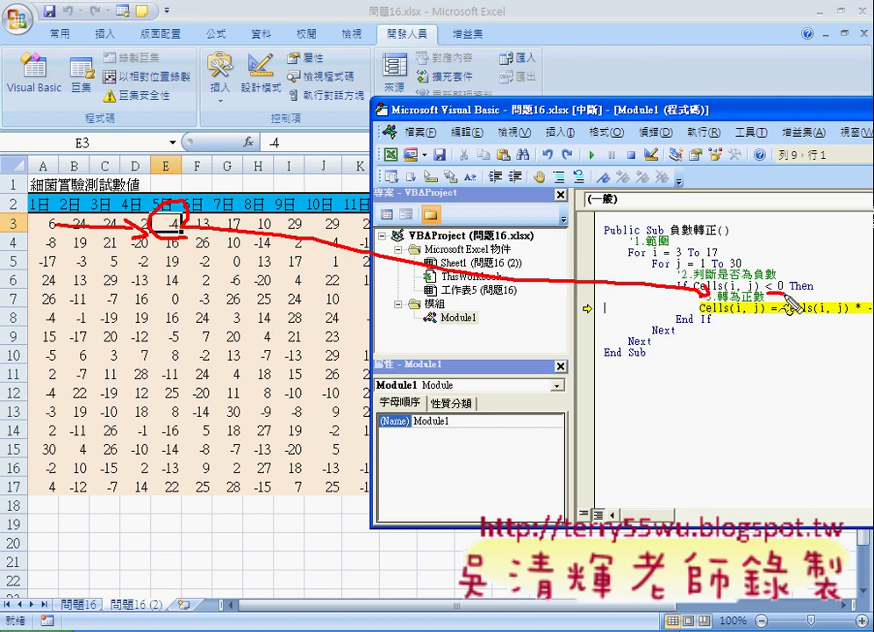
key("ctrl+z")
key("Escape")
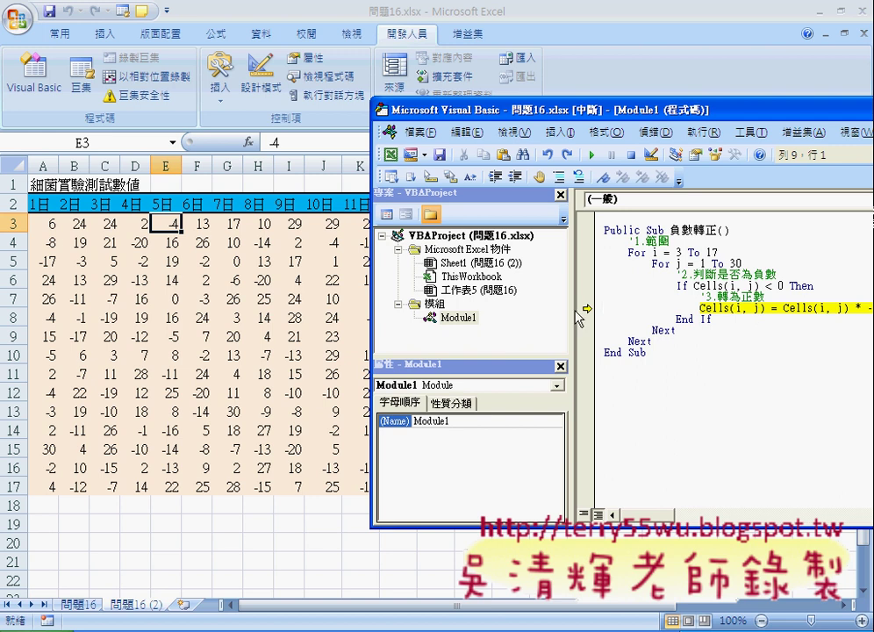
left_click_drag(579, 314, 445, 314)
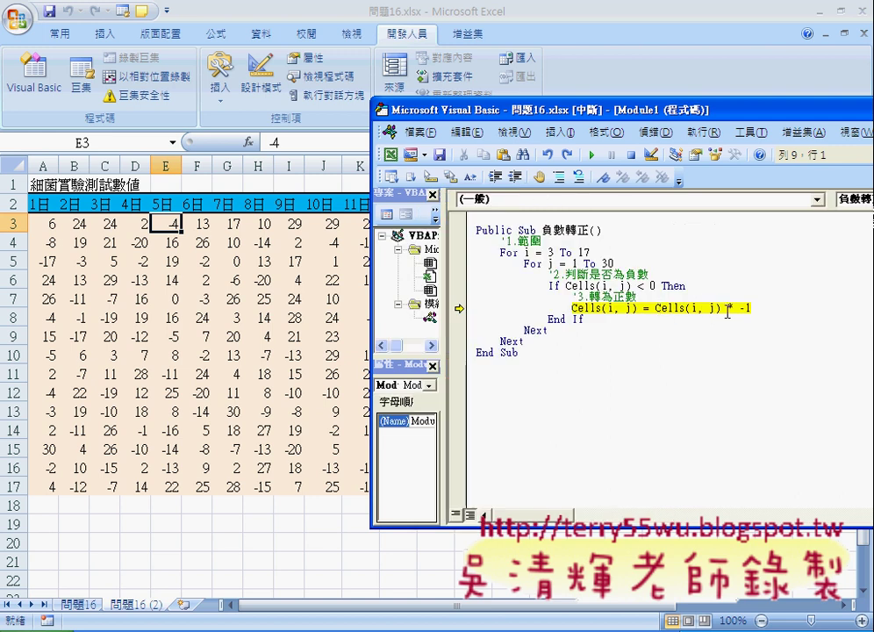
Step: Preview the values of Cells(i, j) and Cells(i, j) * -1, then step over the line so E3 becomes 4
left_click_drag(752, 308, 722, 309)
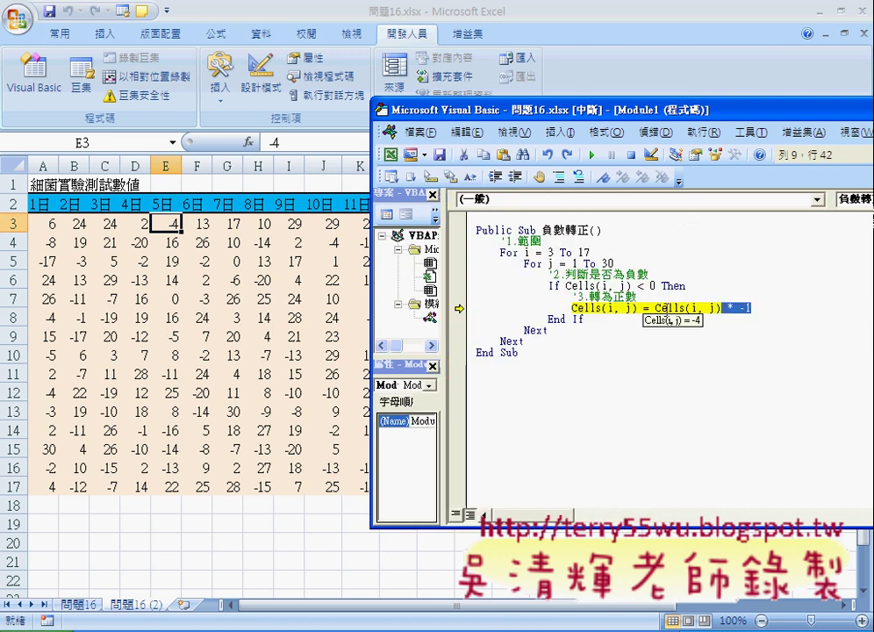
left_click(715, 308)
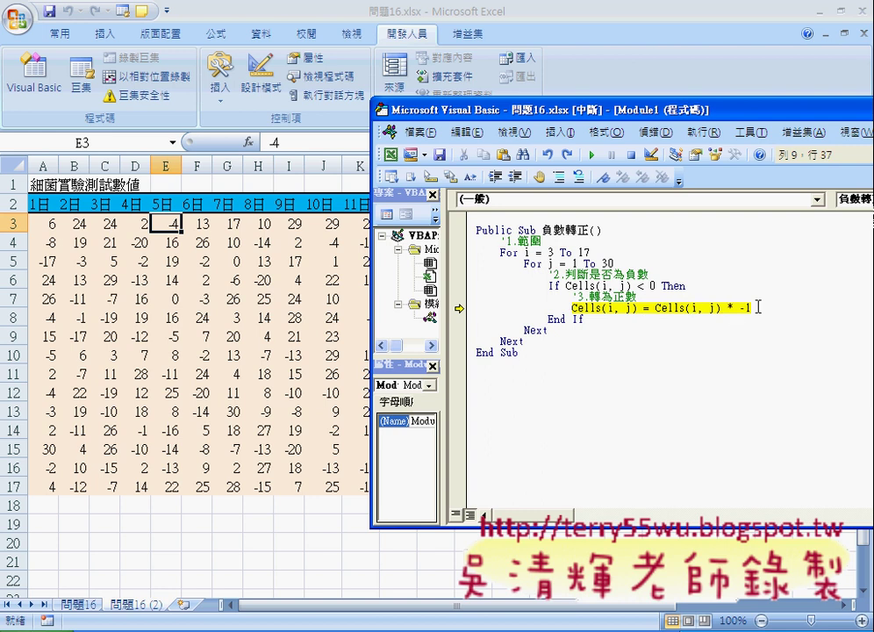
left_click_drag(757, 308, 655, 308)
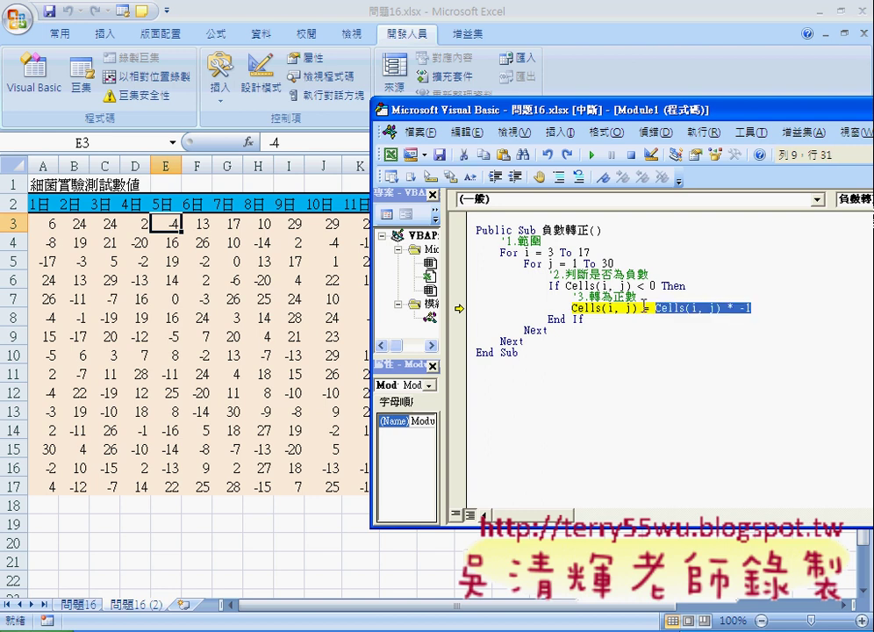
mouse_move(702, 308)
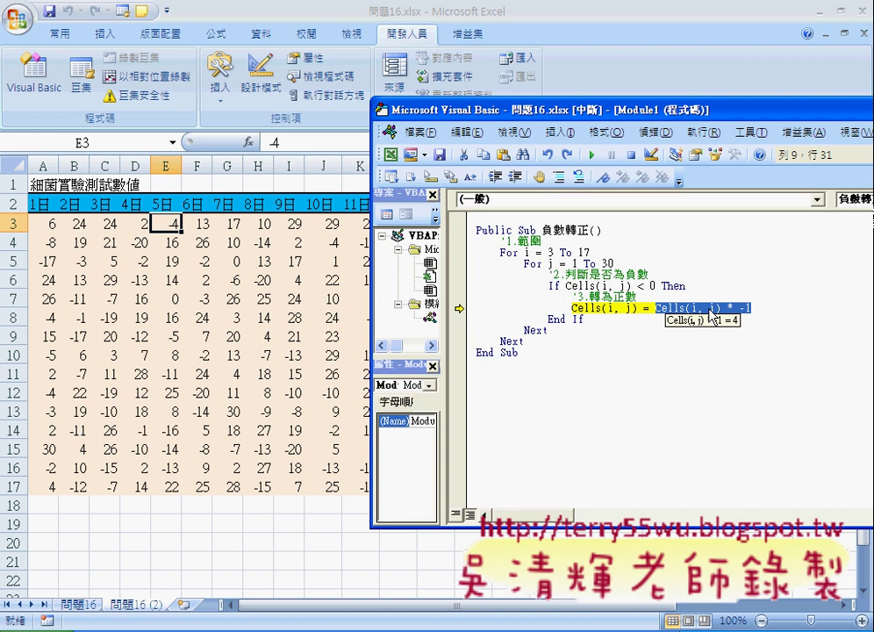
key("F8")
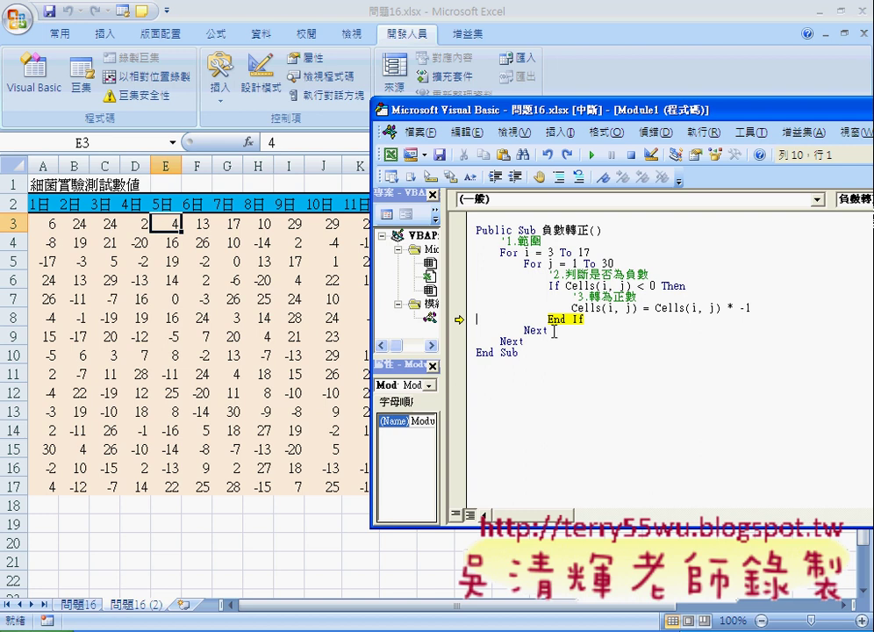
key("Up")
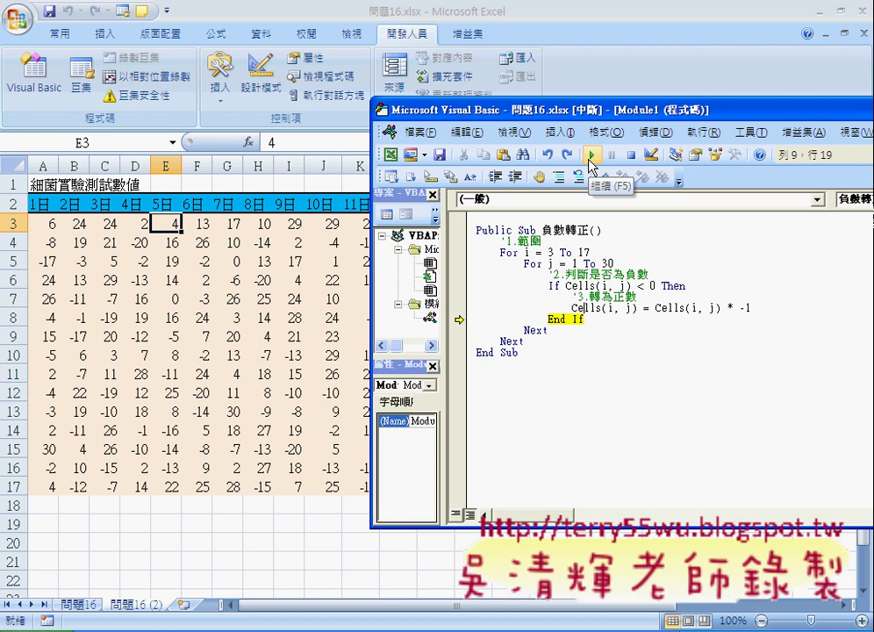
Step: Continue the macro to completion, check the now all-positive sheet, and bring the editor back with Alt+F11
left_click(591, 158)
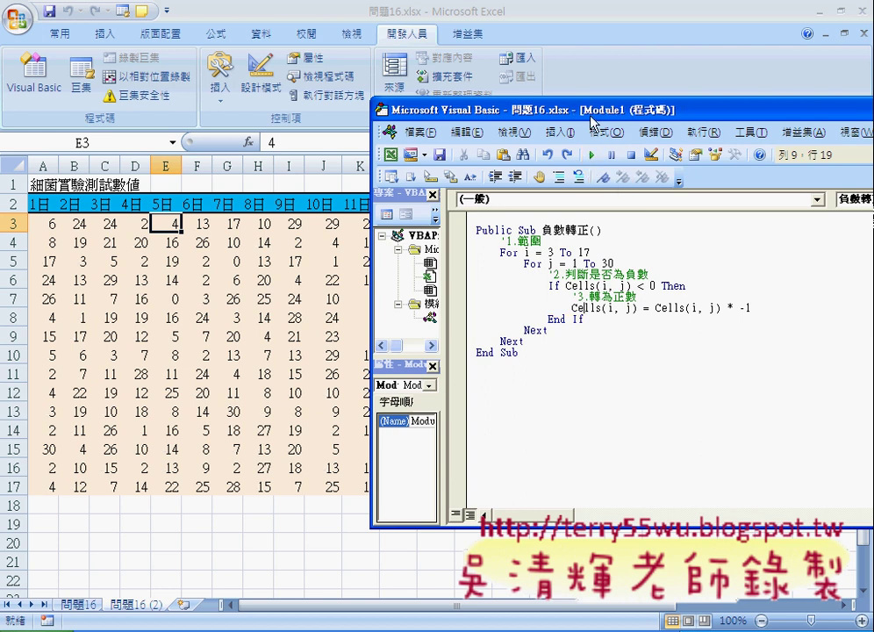
left_click_drag(590, 116, 279, 116)
left_click_drag(712, 263, 872, 264)
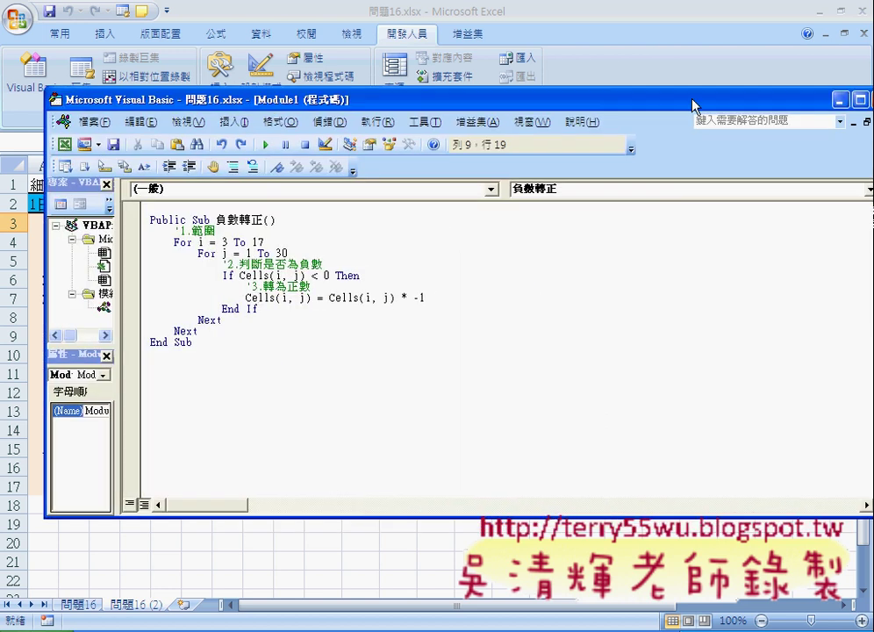
left_click(838, 101)
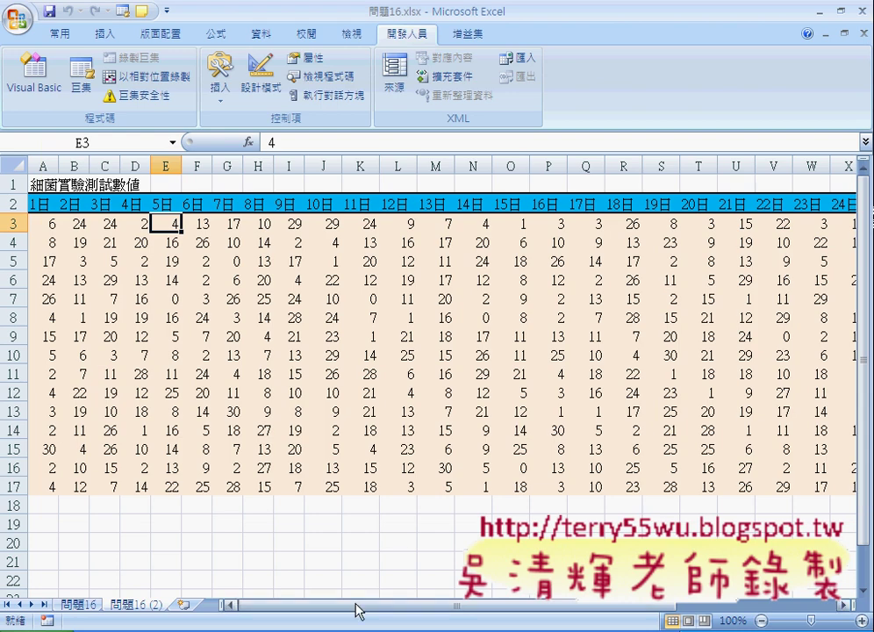
mouse_move(357, 610)
left_mouse_down()
mouse_move(545, 621)
mouse_move(307, 617)
left_mouse_up()
key("alt+F11")
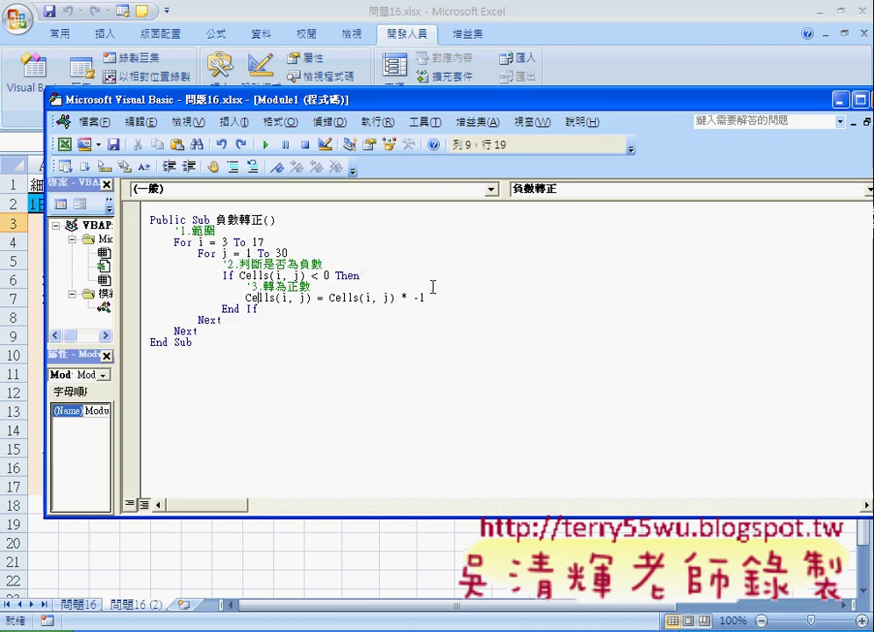
Step: Highlight the row loop limit 17 and mark row 17 on the sheet as the last data row
left_click(255, 241)
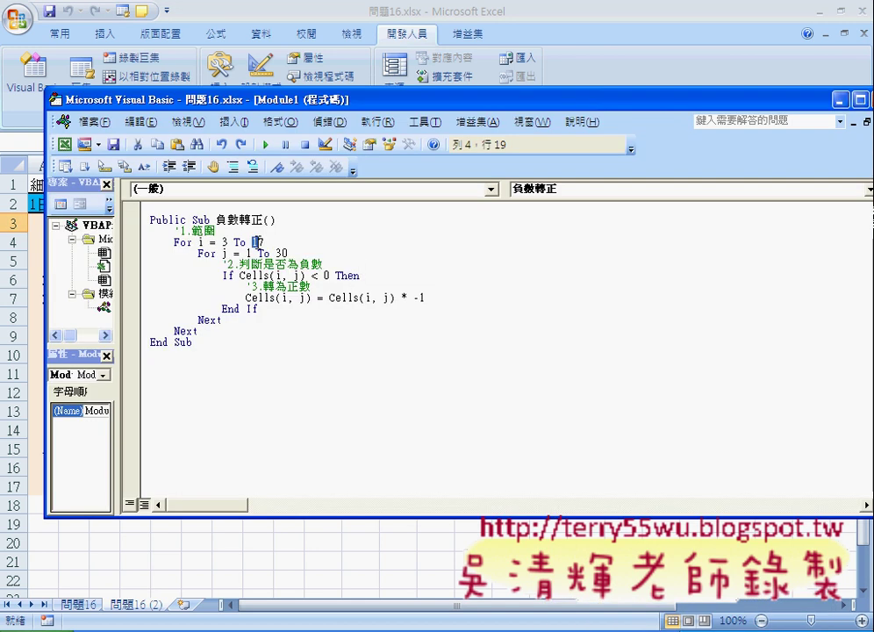
double_click(256, 241)
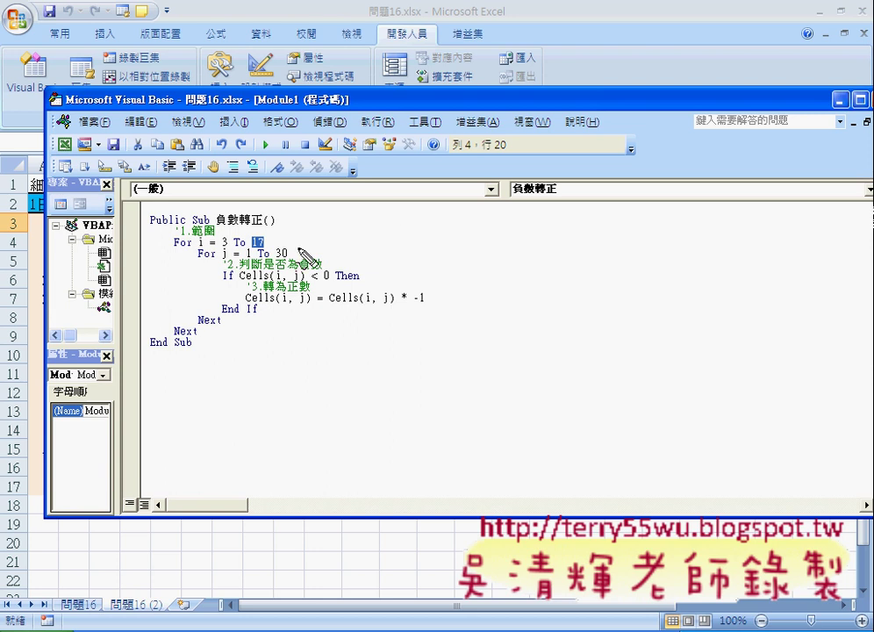
left_click_drag(261, 254, 275, 250)
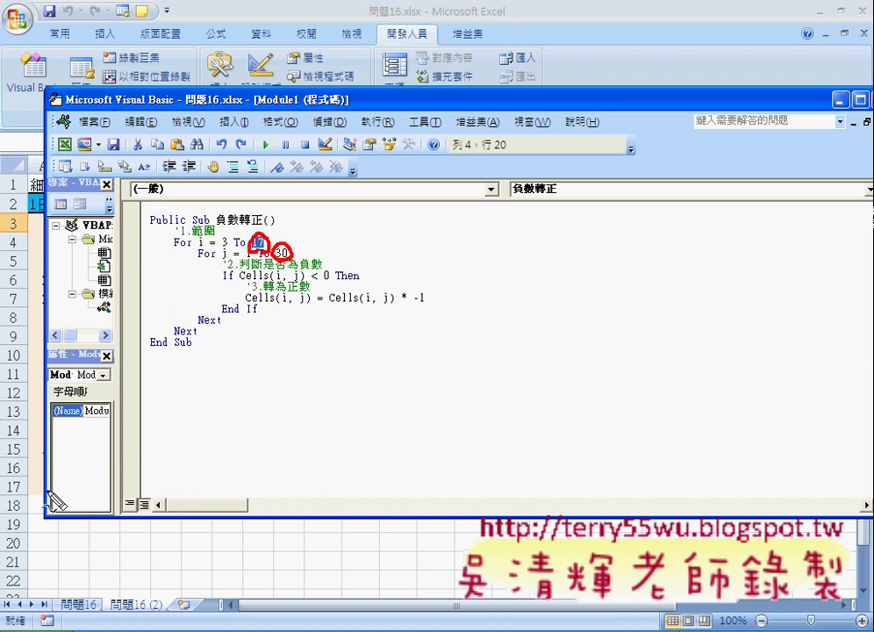
left_click_drag(20, 480, 12, 482)
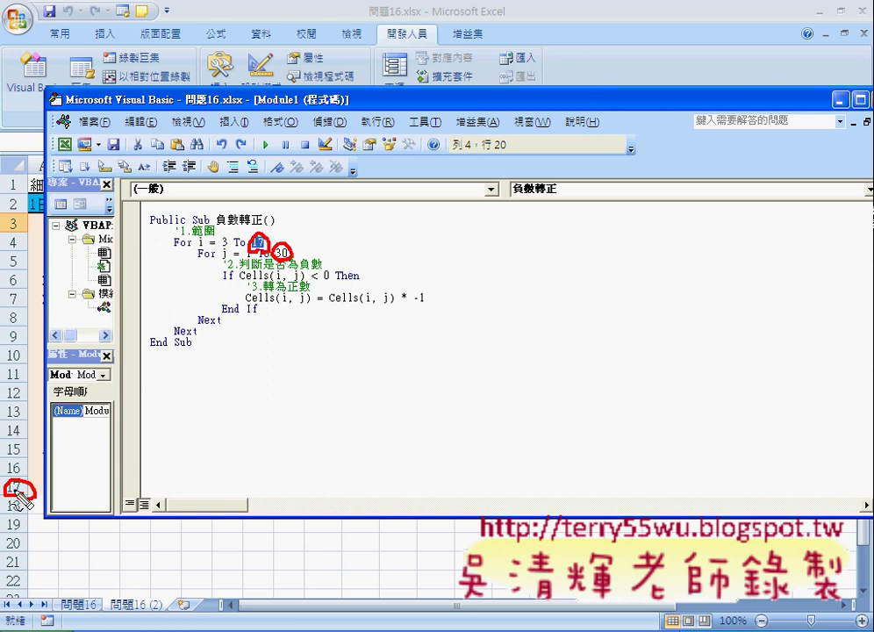
left_click_drag(16, 503, 17, 520)
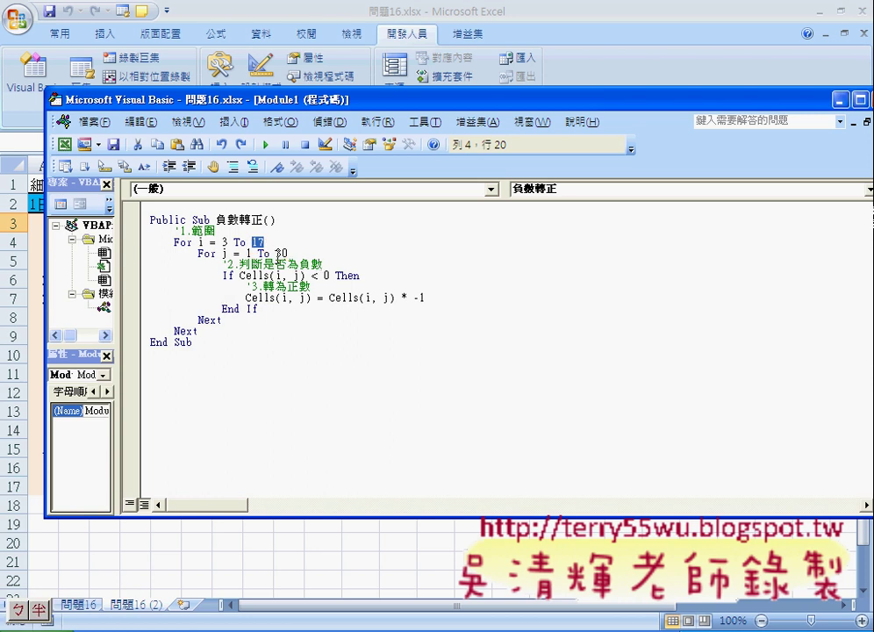
Step: Select the column loop limit 30 and row limit 17, then bring the worksheet in front of the editor
left_click(275, 253)
double_click(277, 253)
left_click(255, 241)
double_click(258, 241)
double_click(281, 252)
left_click_drag(314, 104, 440, 150)
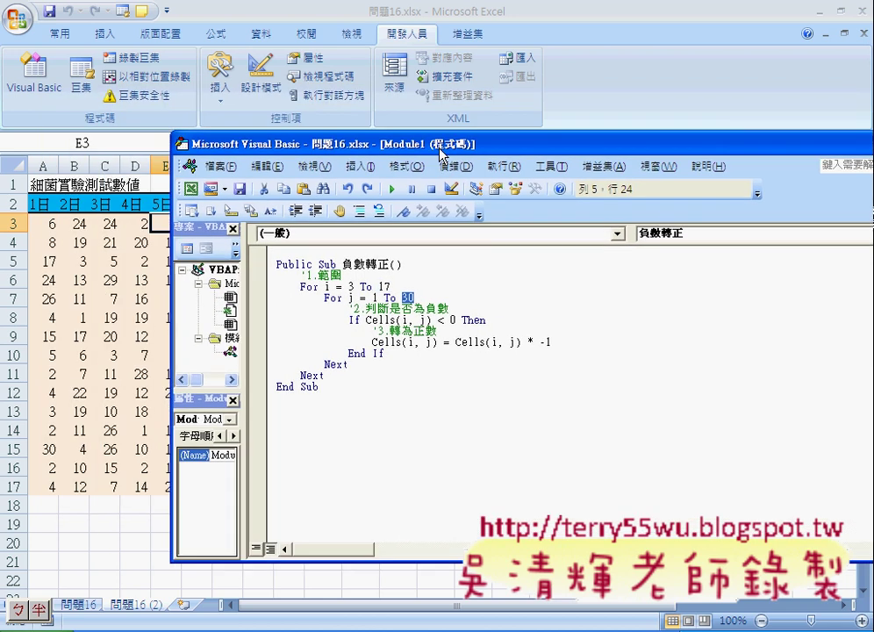
left_click(45, 223)
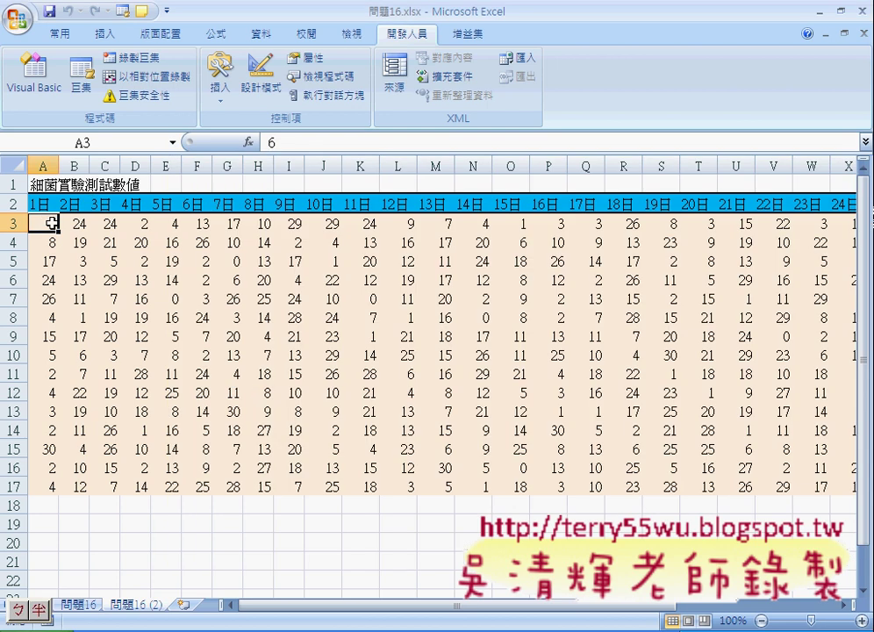
Step: Jump through the table to confirm data ends at row 17 and column AD (30日), then return to the editor
key("ctrl+Down")
key("ctrl+Up")
key("Down")
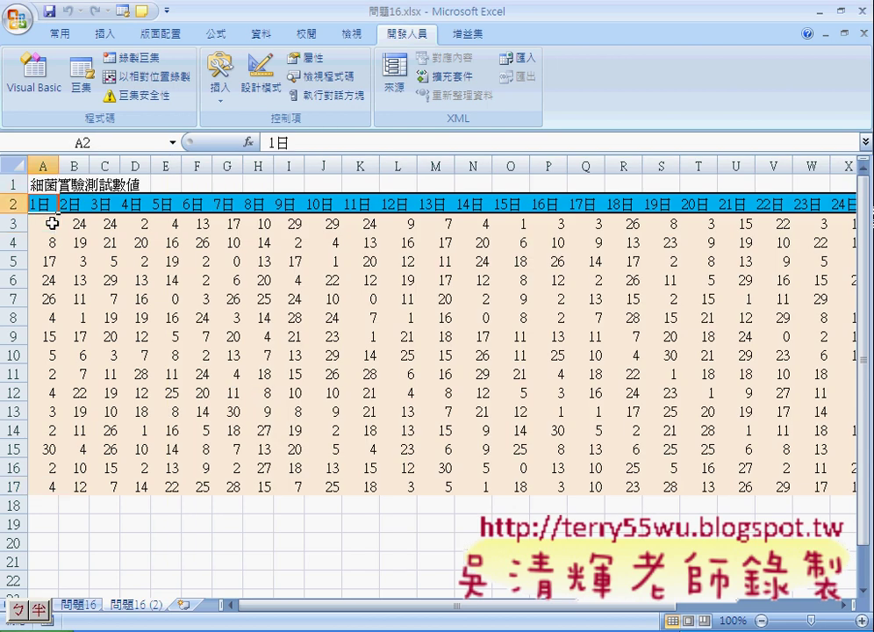
key("Down")
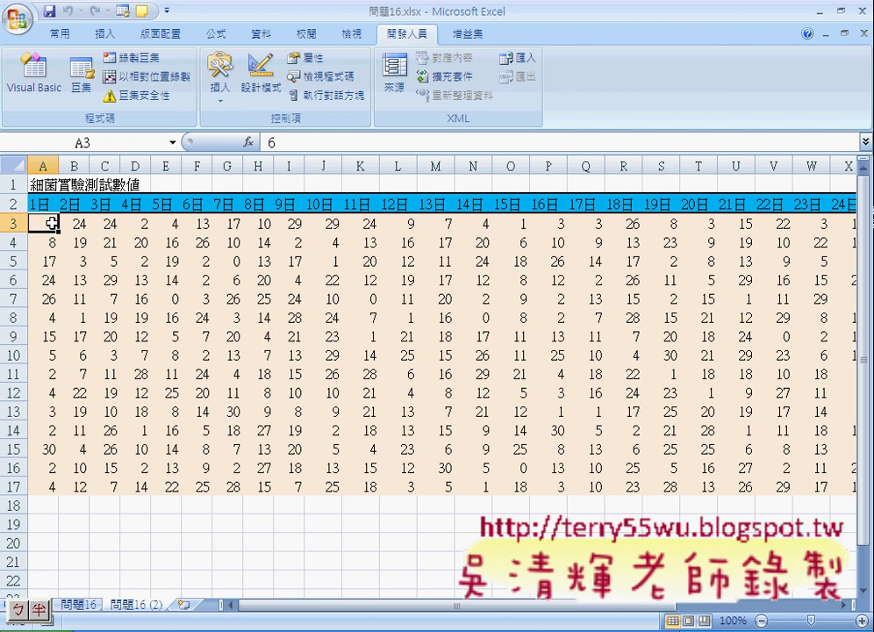
key("ctrl+Right")
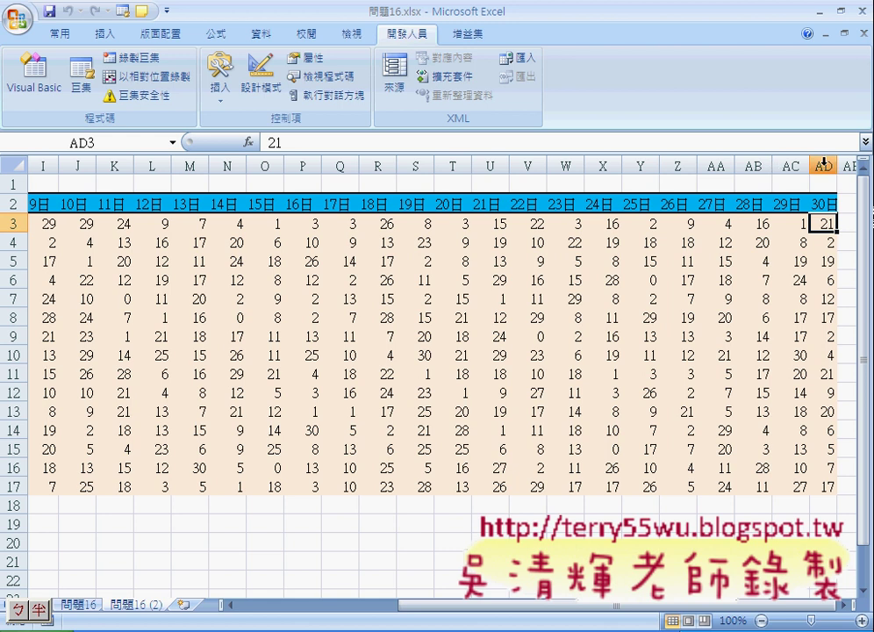
left_click(619, 621)
left_click(619, 599)
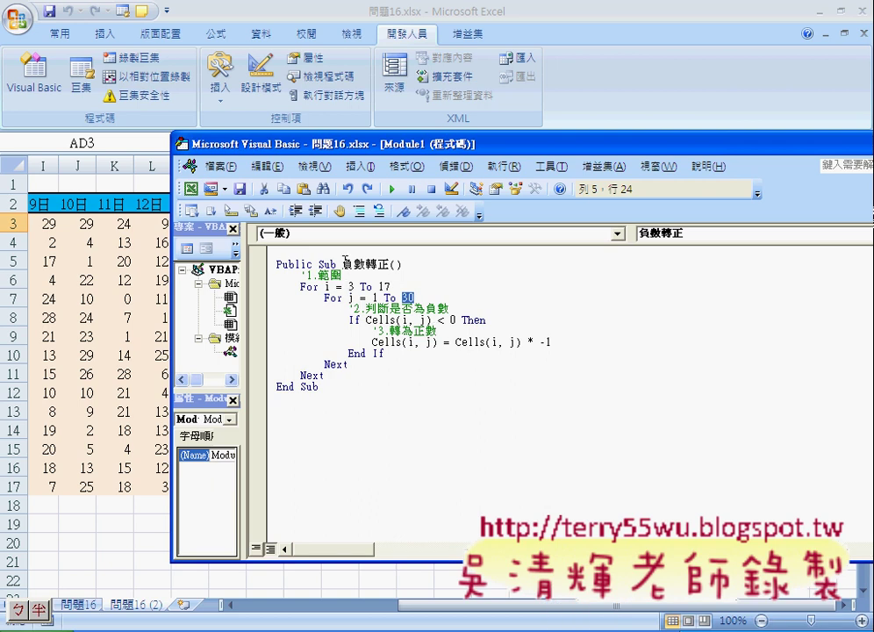
Step: Select the whole 負數轉正 macro, move below End Sub, and switch to the original 問題16 sheet
left_click_drag(342, 264, 400, 263)
left_click_drag(416, 358, 416, 380)
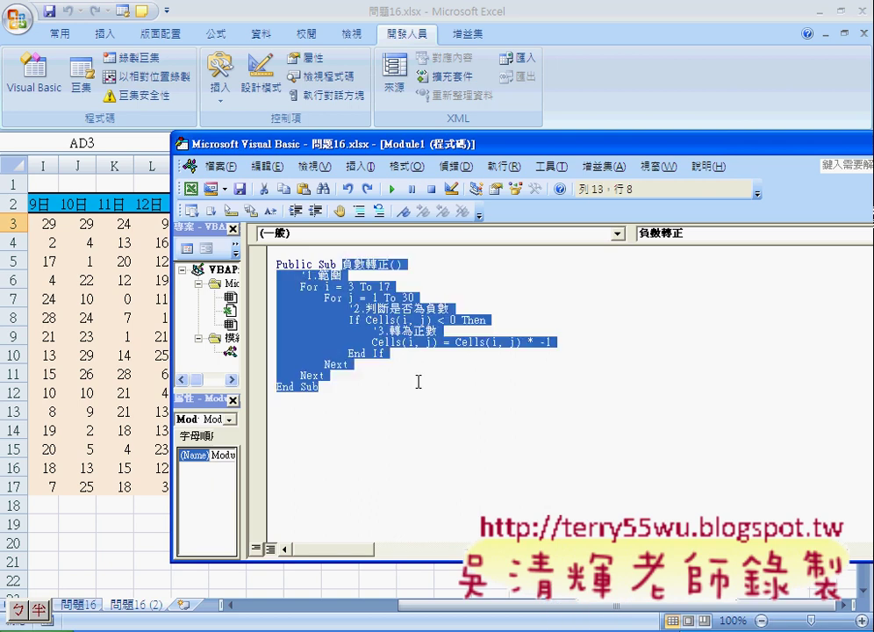
left_click(351, 390)
key("Return")
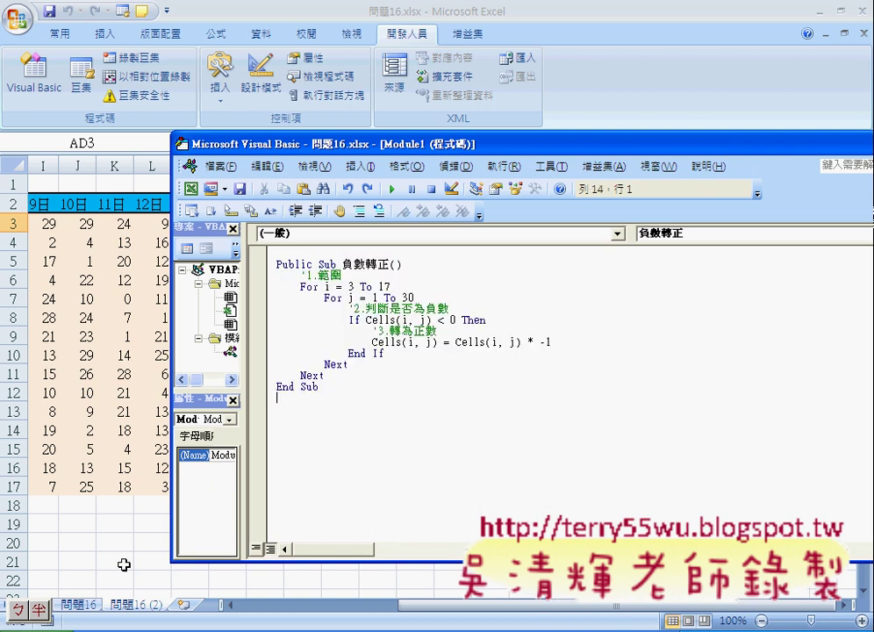
left_click(79, 604)
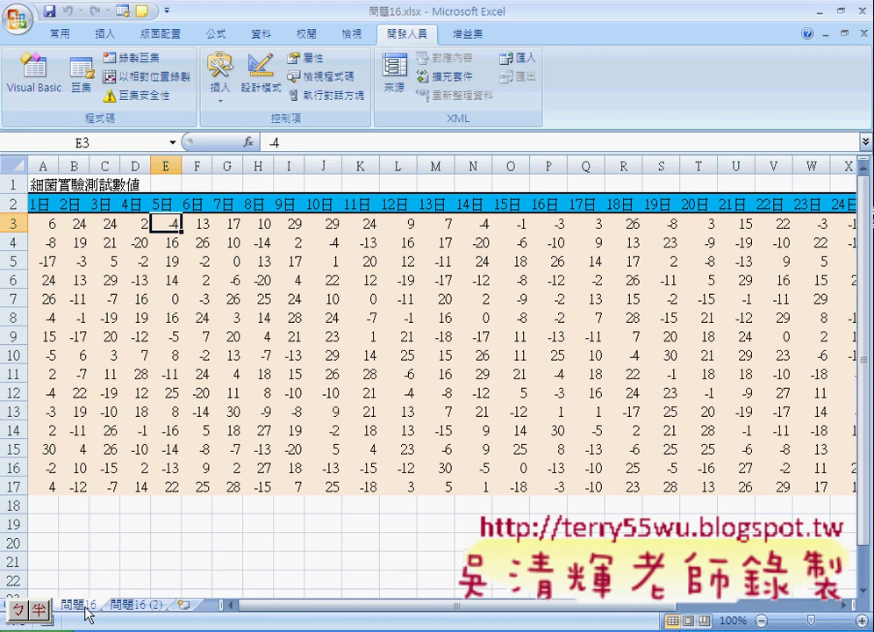